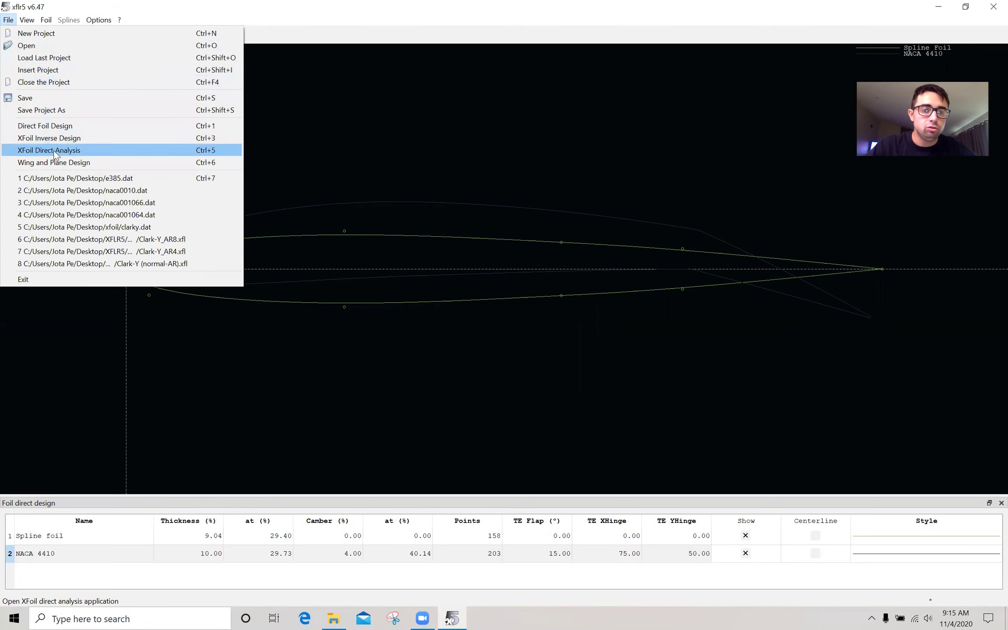
# Step: Open XFoil Direct Analysis and define a Type 1 analysis for NACA 4410 with a Reynolds number of 1,250,000
pyautogui.click(54, 150)
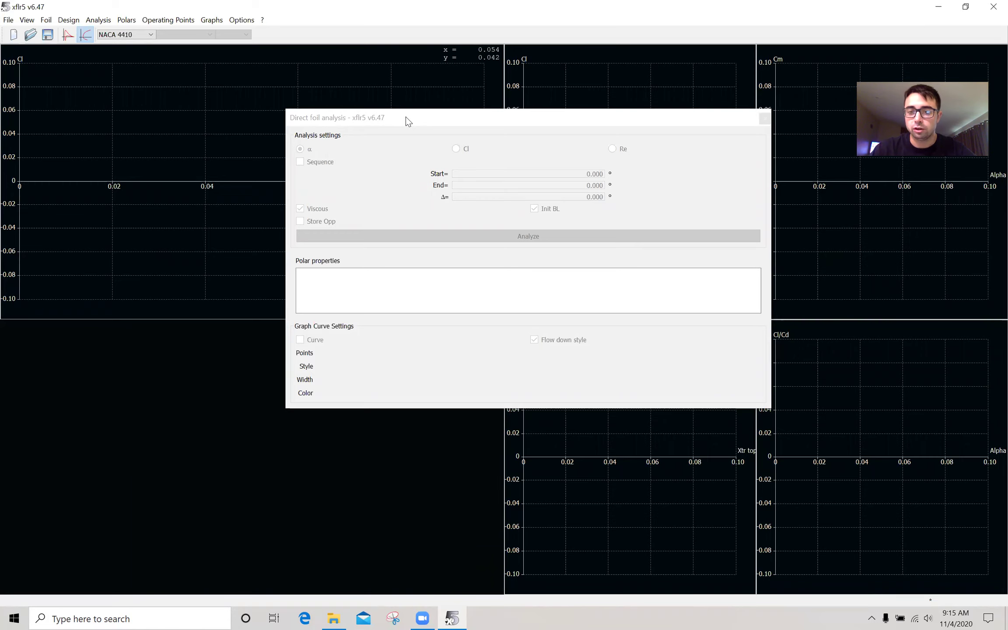
pyautogui.moveTo(490, 125); pyautogui.dragTo(487, 119)
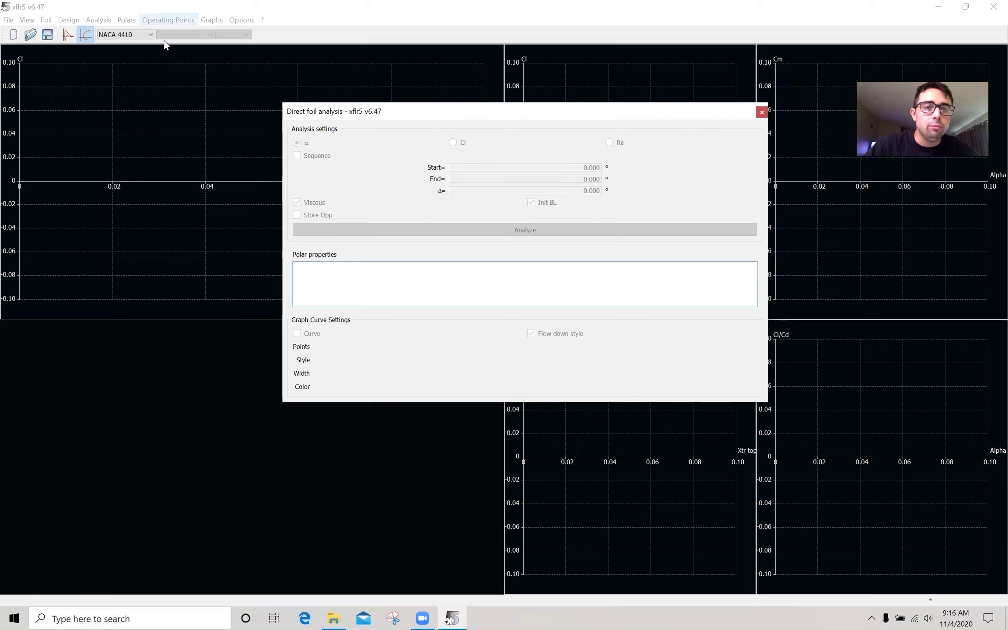
pyautogui.moveTo(513, 113); pyautogui.dragTo(510, 96)
pyautogui.click(98, 19)
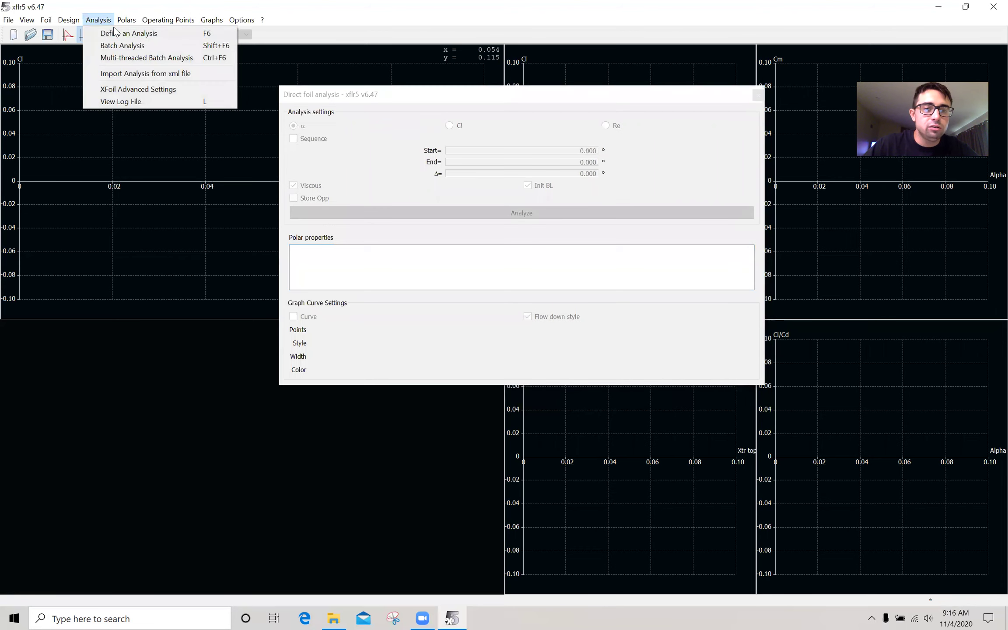
pyautogui.click(115, 33)
pyautogui.moveTo(598, 300); pyautogui.dragTo(567, 300)
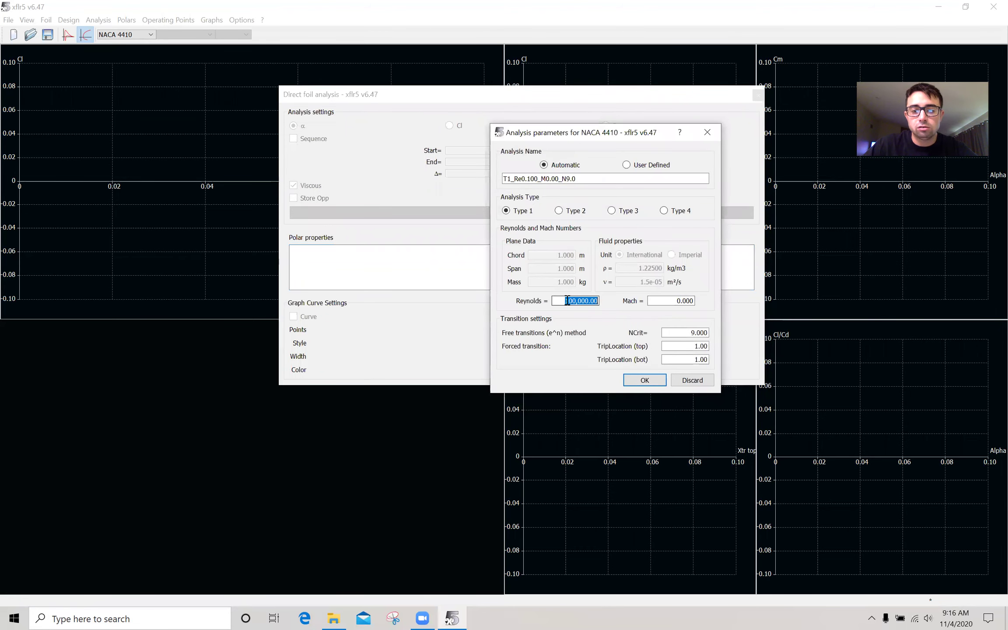
pyautogui.write('37')
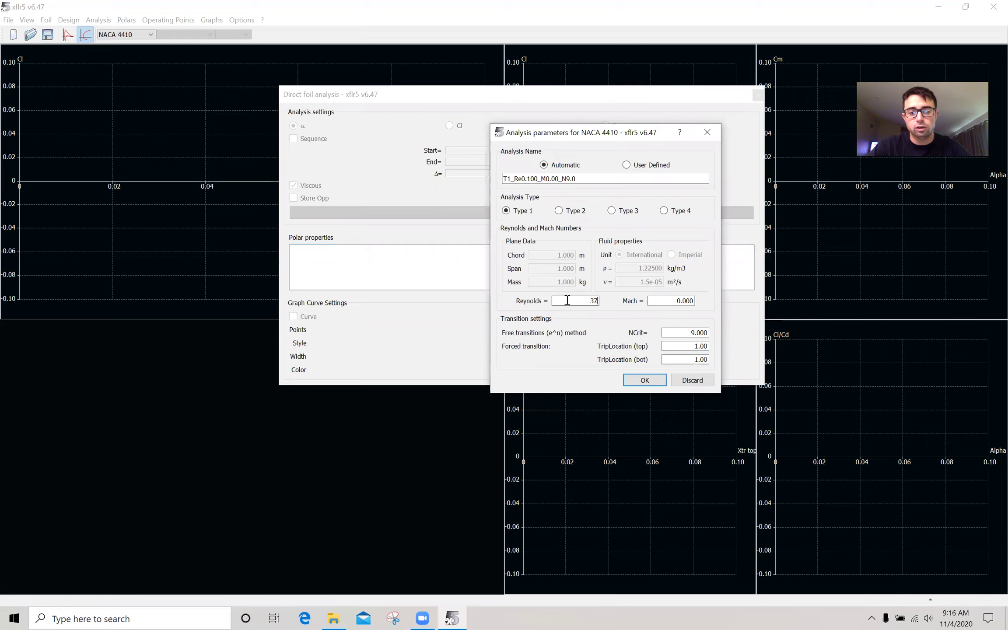
pyautogui.write('51250000')
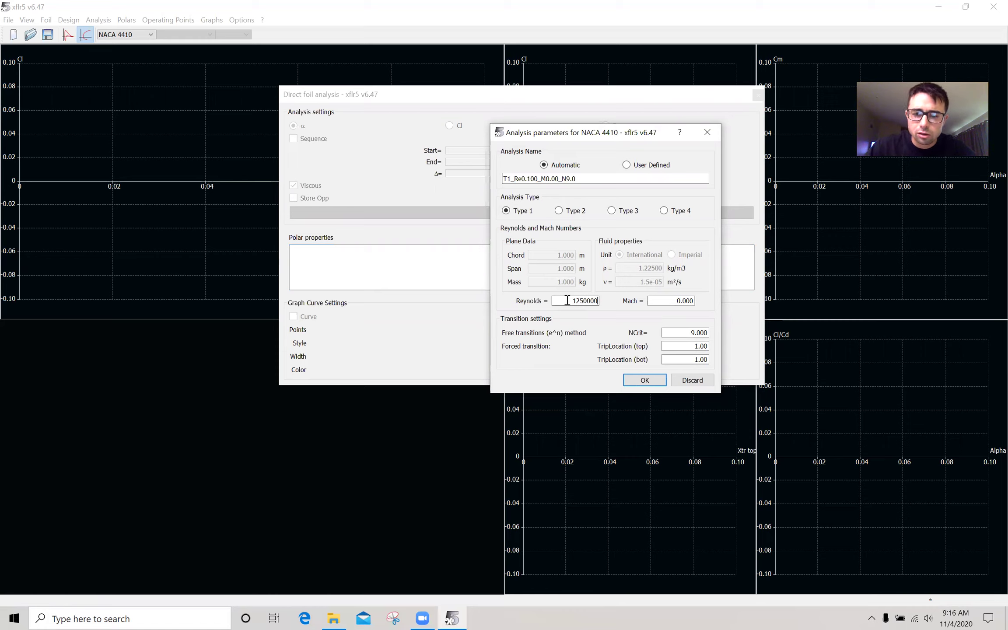
pyautogui.press('Return')
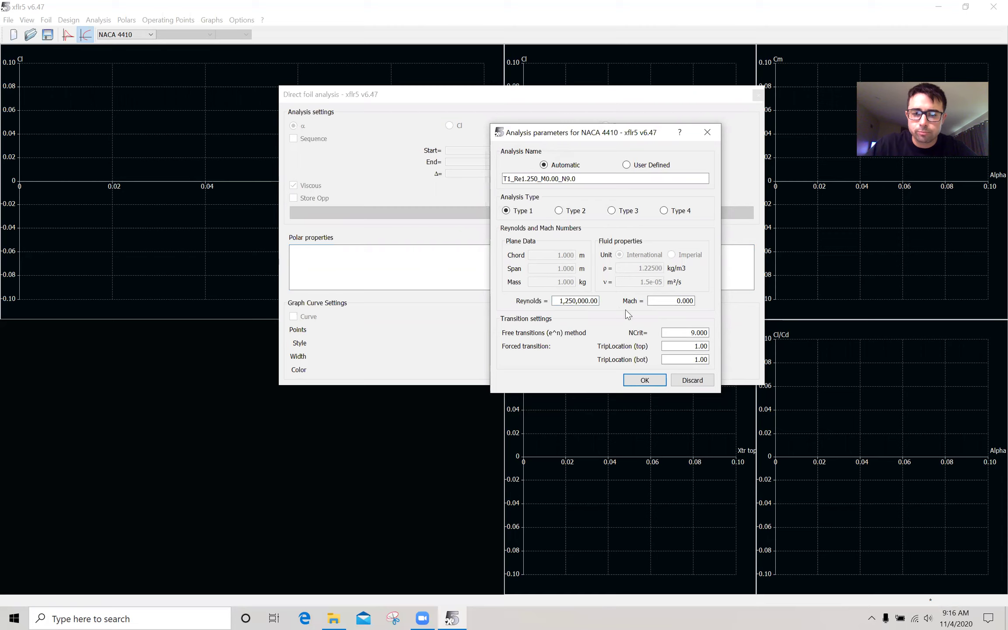
pyautogui.click(645, 380)
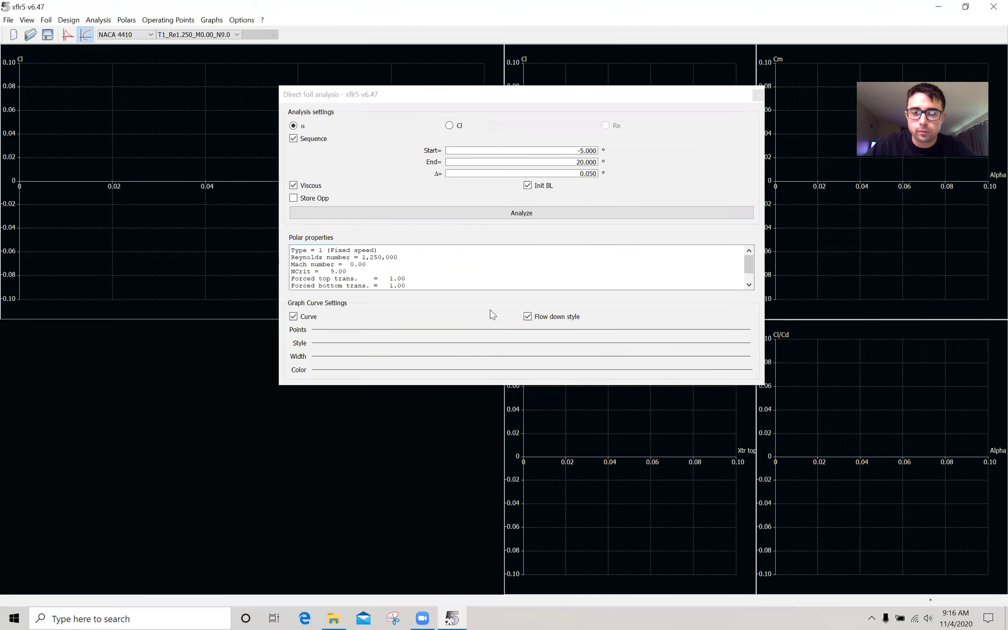
# Step: Set the angle-of-attack sequence to end at 15°, run the analysis, and close the analysis windows
pyautogui.doubleClick(578, 162)
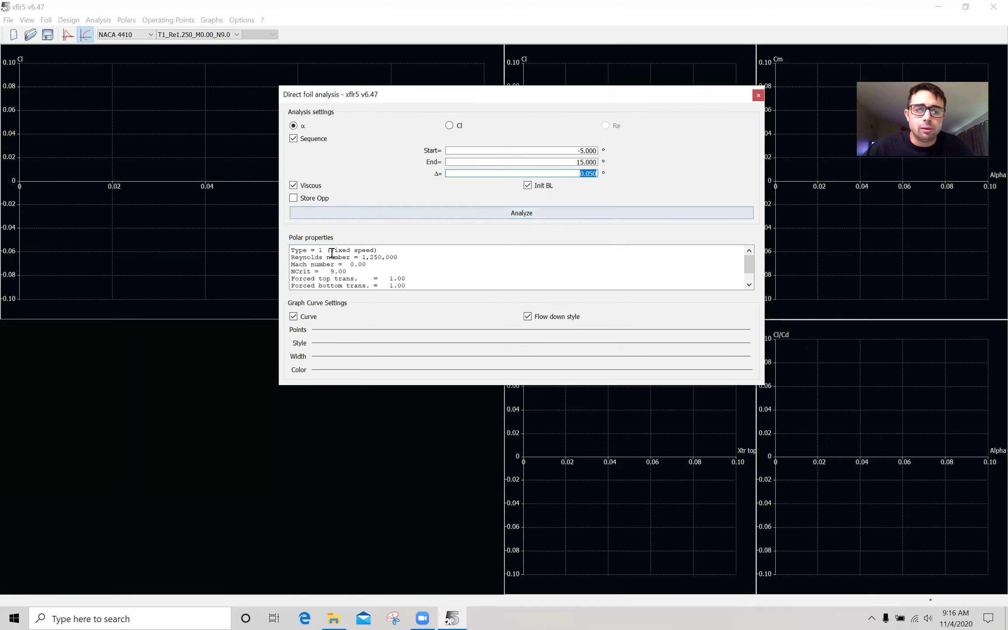
pyautogui.click(561, 214)
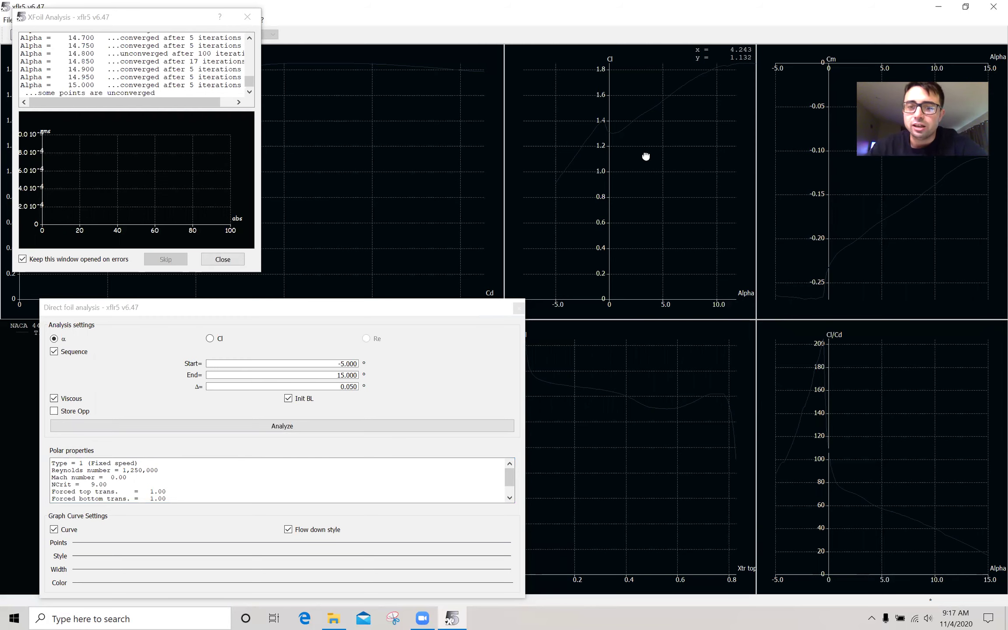
pyautogui.moveTo(655, 156); pyautogui.dragTo(638, 159)
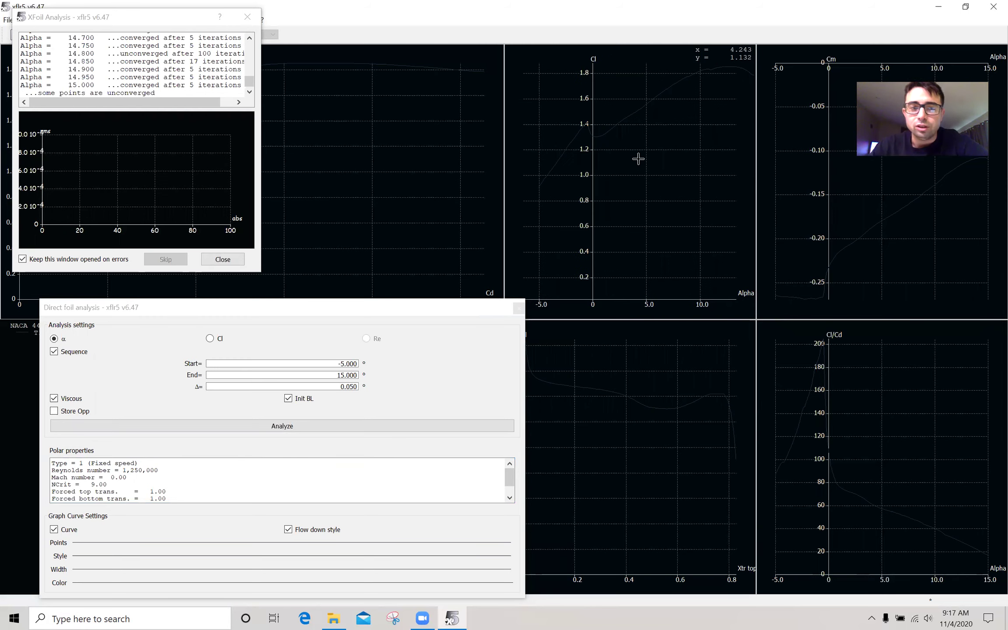
pyautogui.click(248, 18)
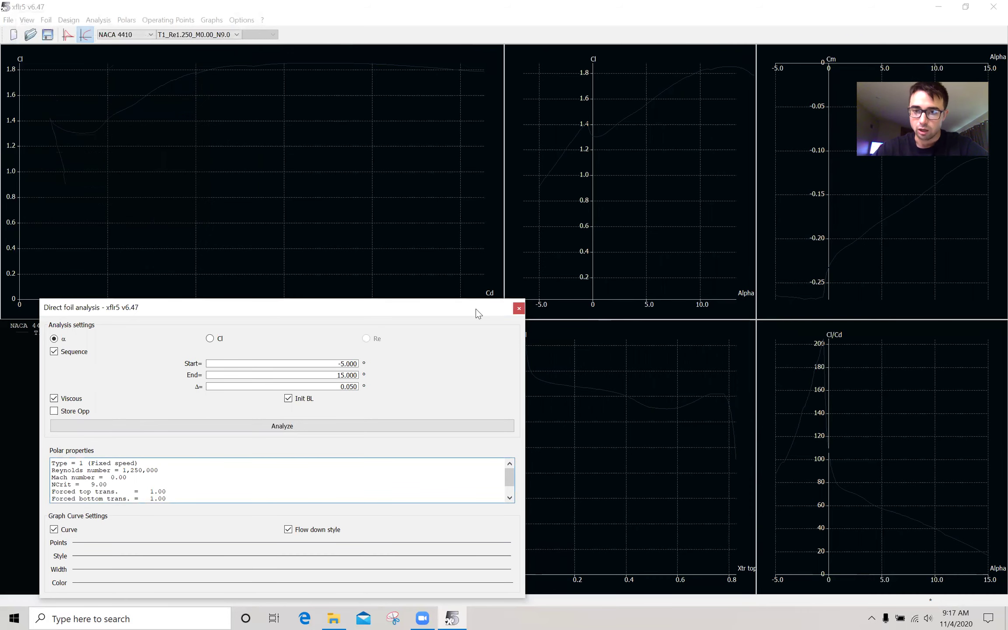
pyautogui.moveTo(478, 314); pyautogui.dragTo(604, 167)
pyautogui.click(597, 154)
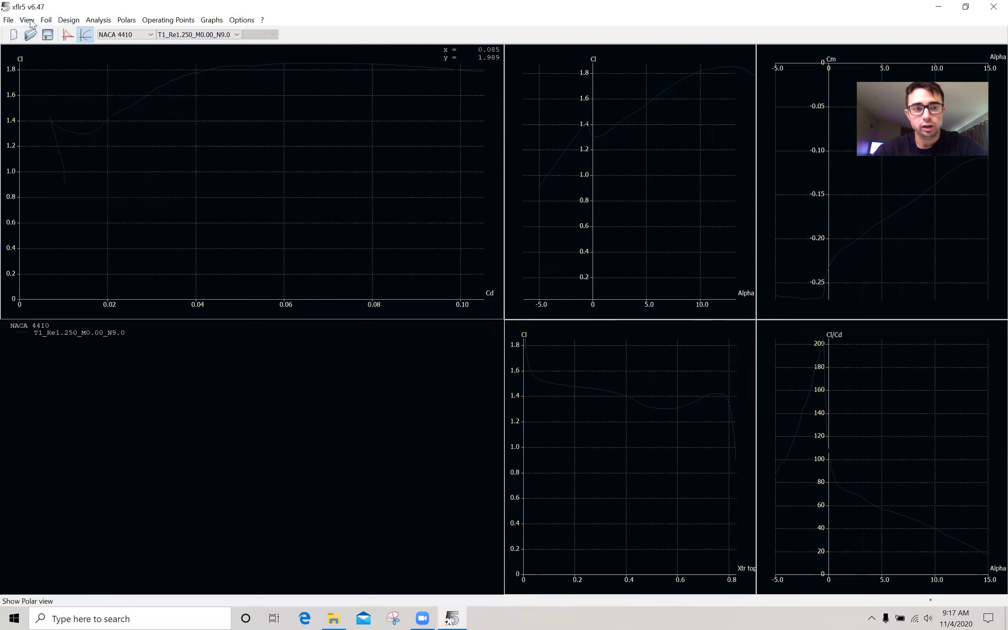
# Step: In Direct Foil Design, set the trailing-edge flap angle of NACA 4410 to -15° and overwrite the existing foil
pyautogui.click(8, 20)
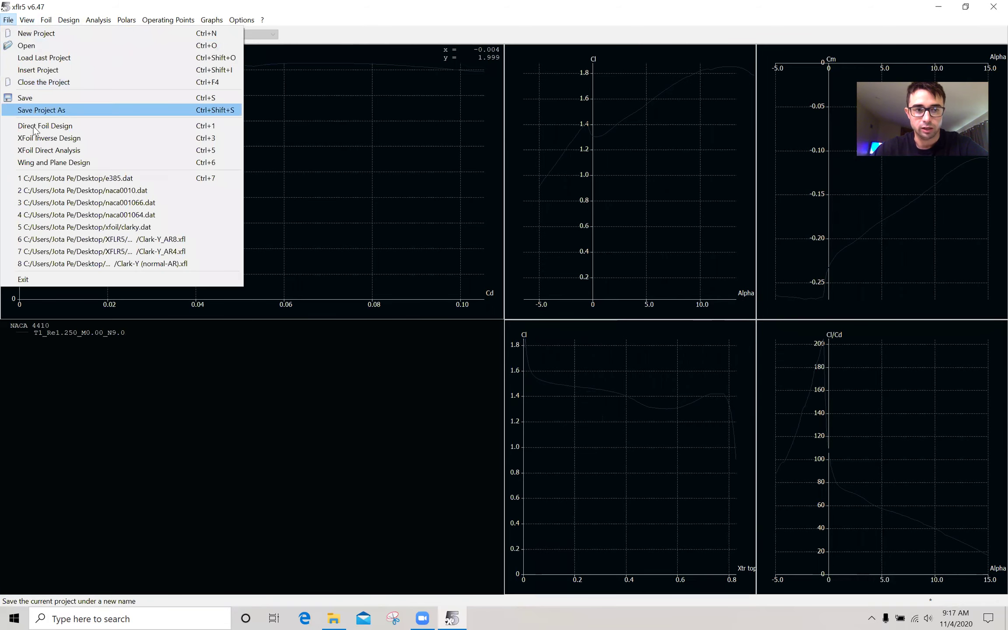
pyautogui.click(36, 126)
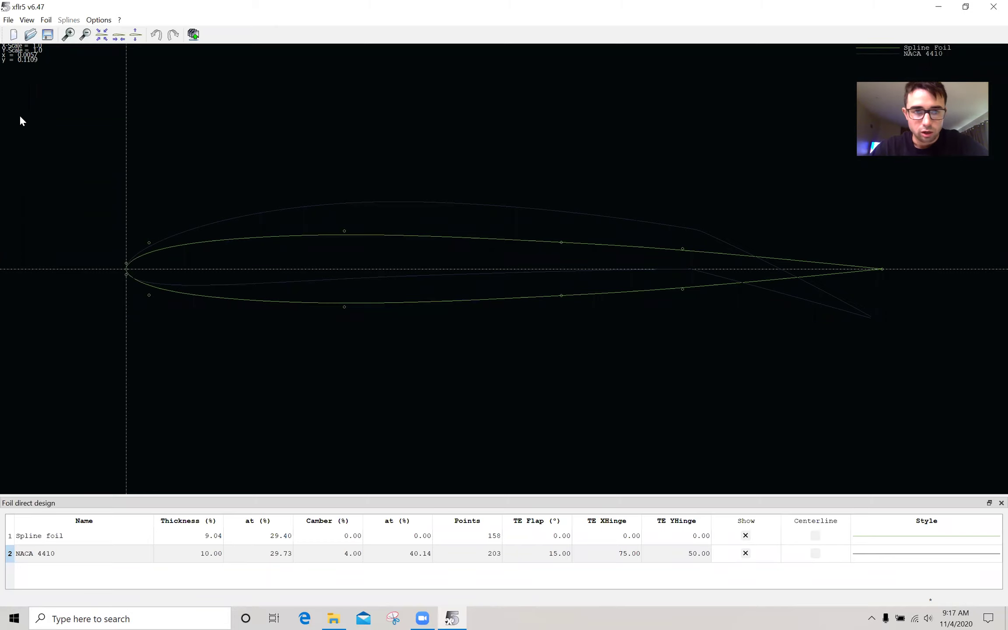
pyautogui.rightClick(241, 561)
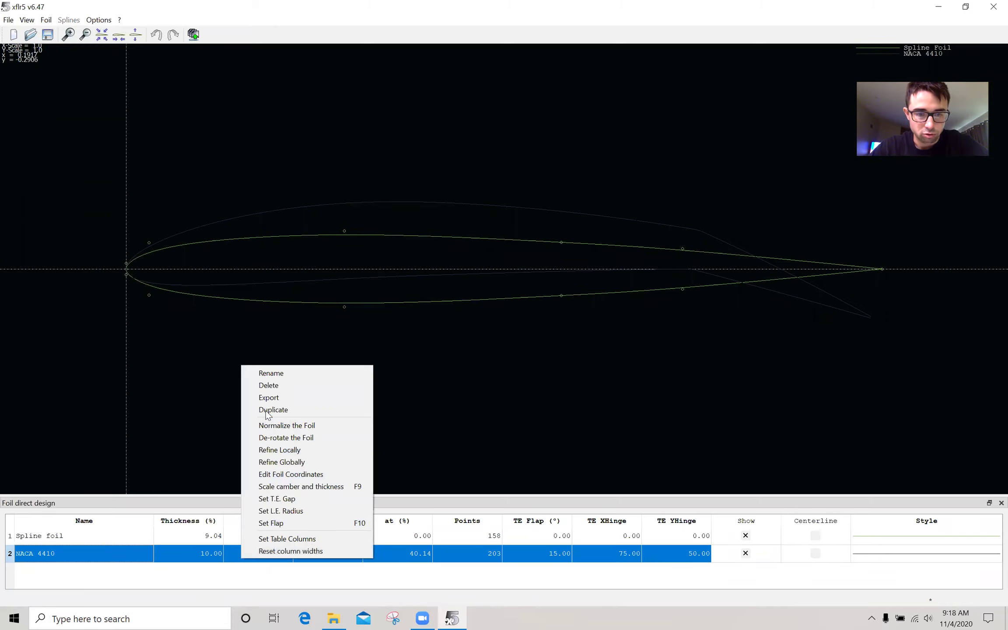
pyautogui.click(274, 524)
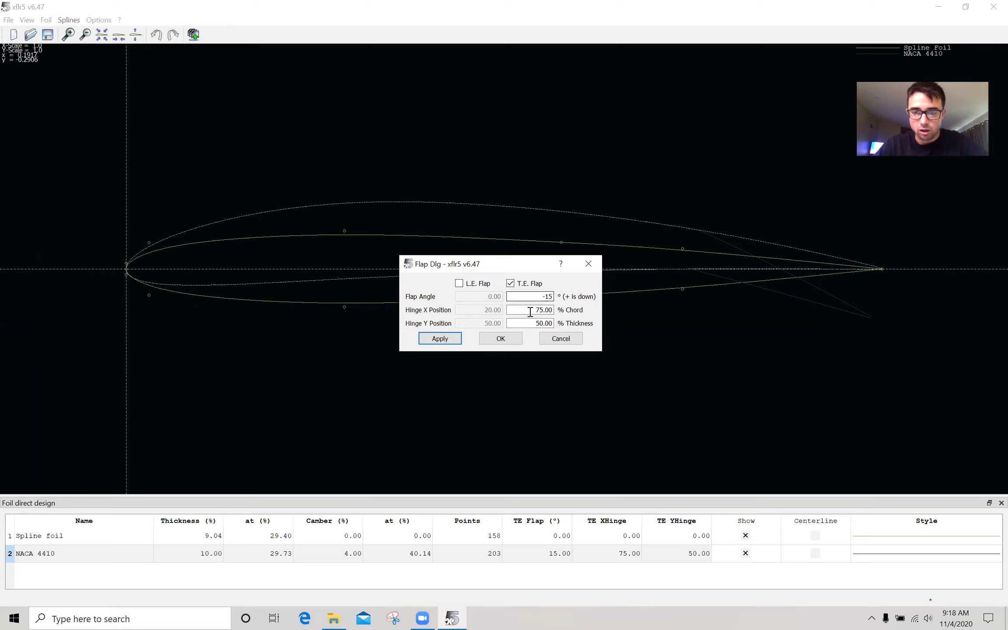
pyautogui.click(516, 342)
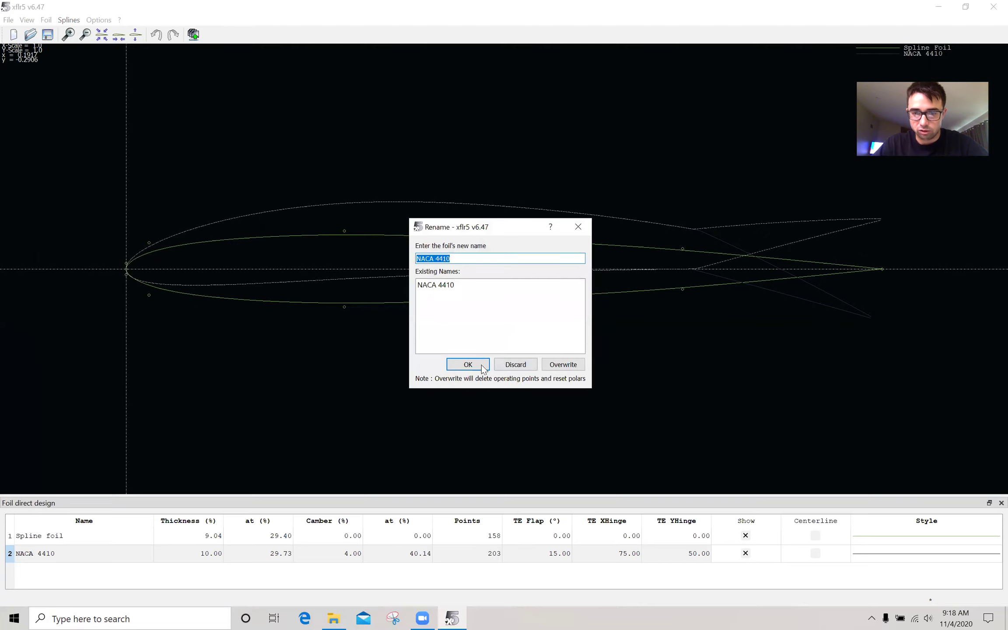
pyautogui.click(483, 370)
pyautogui.click(457, 328)
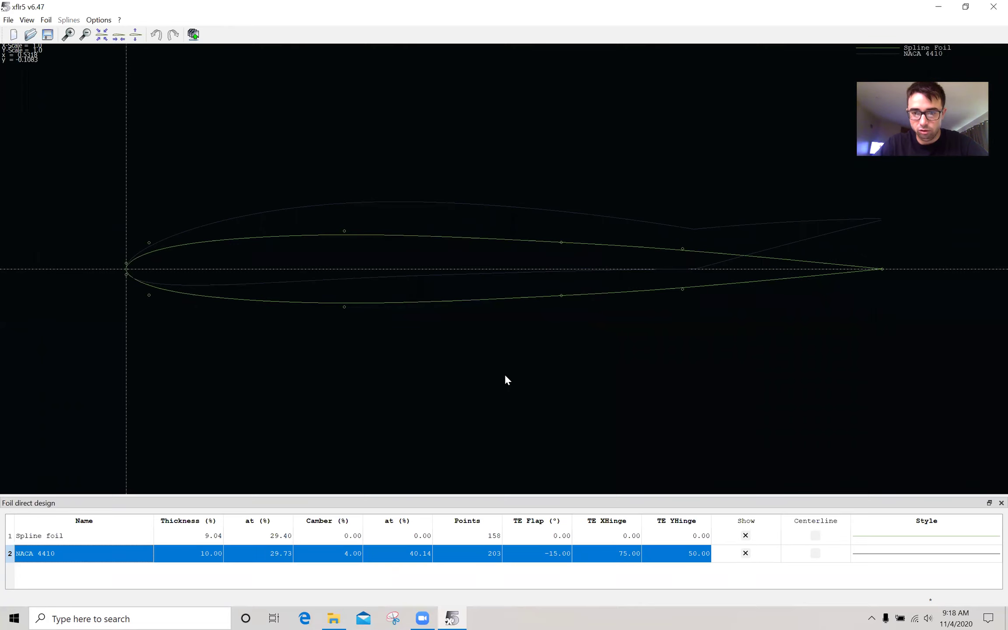
# Step: Return to XFoil Direct Analysis and define a Type 1 analysis at Reynolds 1,250,000 for the modified NACA 4410
pyautogui.click(8, 19)
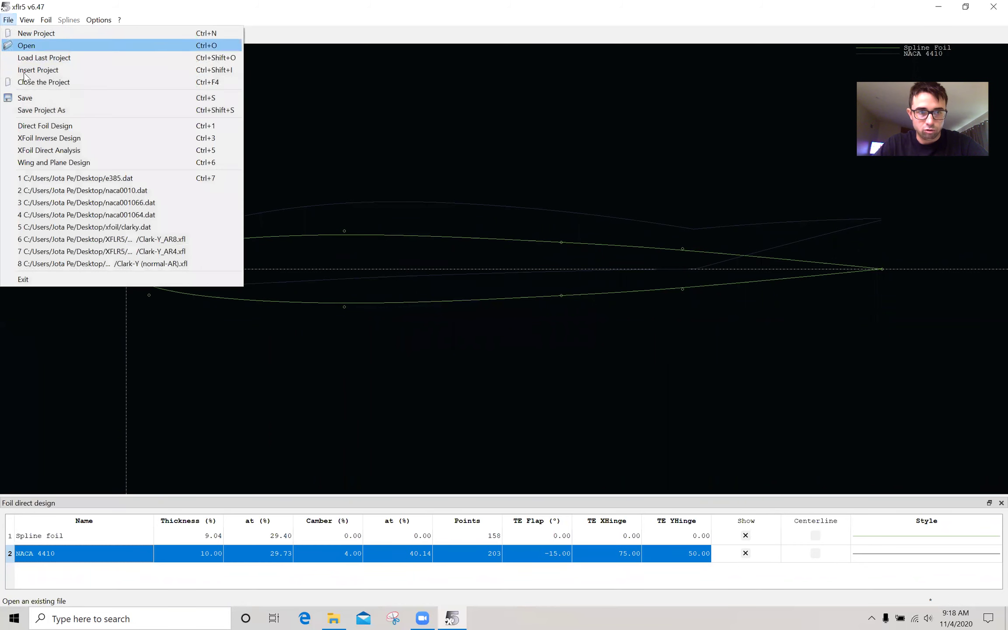
pyautogui.click(33, 154)
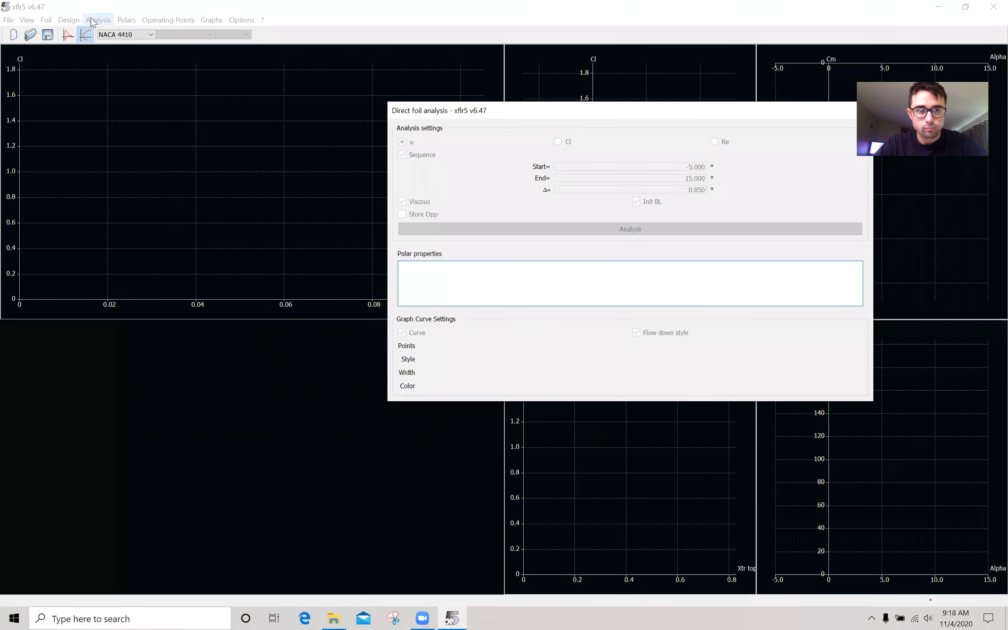
pyautogui.click(96, 19)
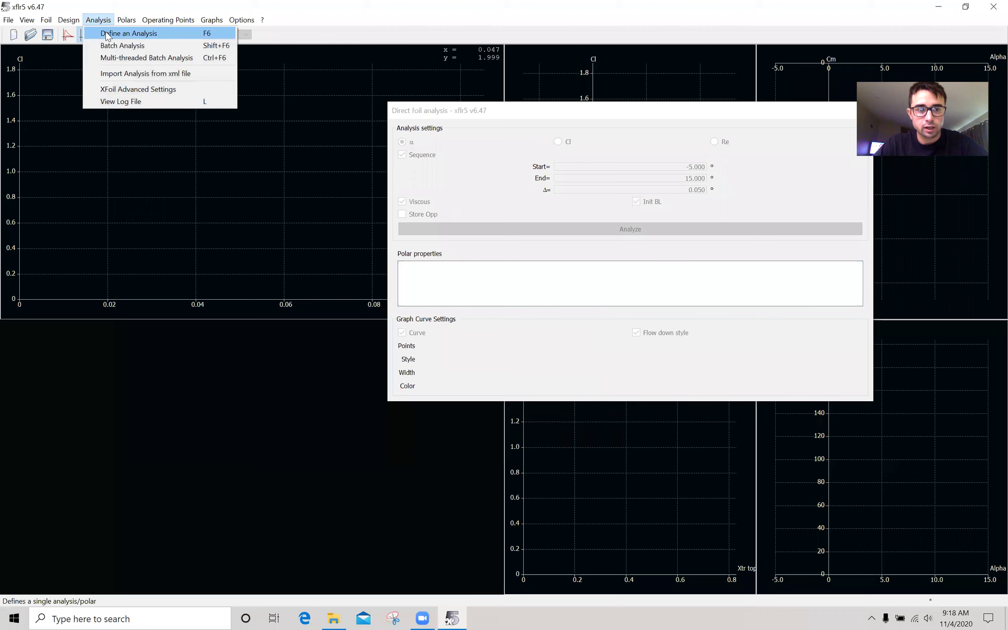
pyautogui.click(107, 35)
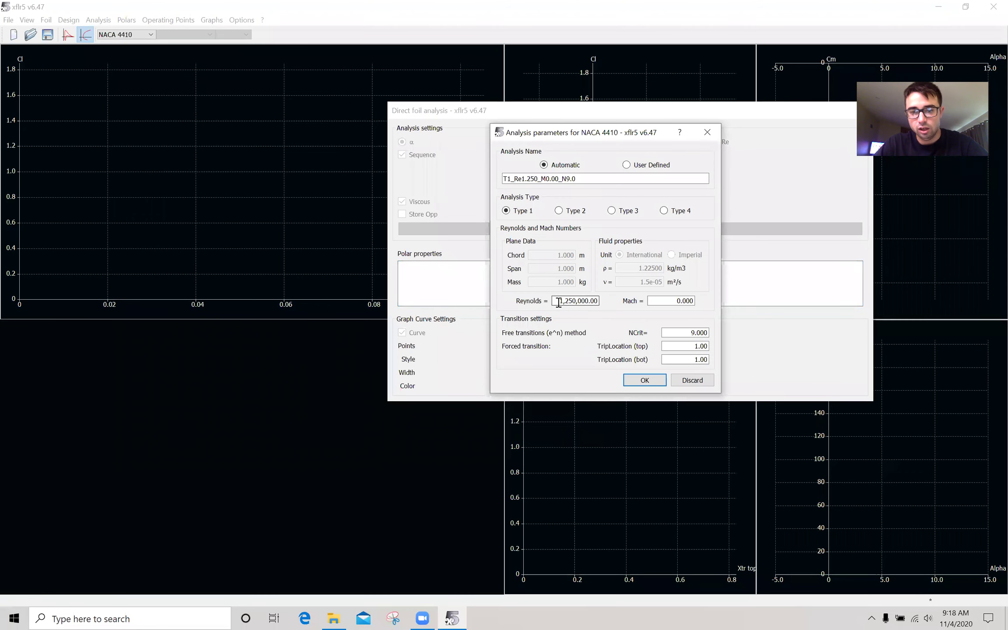
pyautogui.click(645, 380)
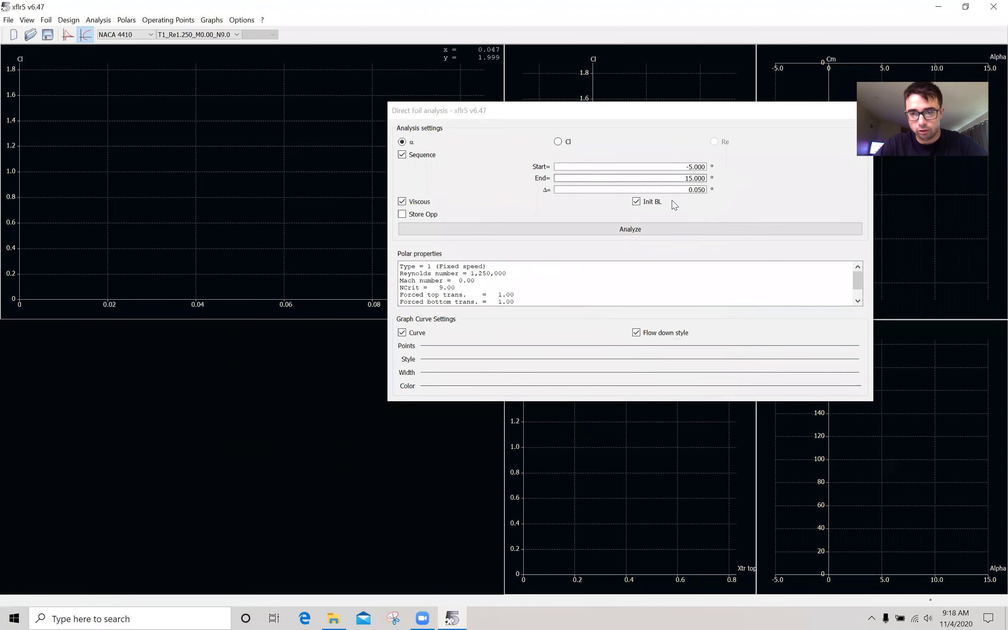
# Step: Run the analysis from -5° to 15° and clear the settings window to inspect the Cl versus Alpha graph
pyautogui.click(653, 235)
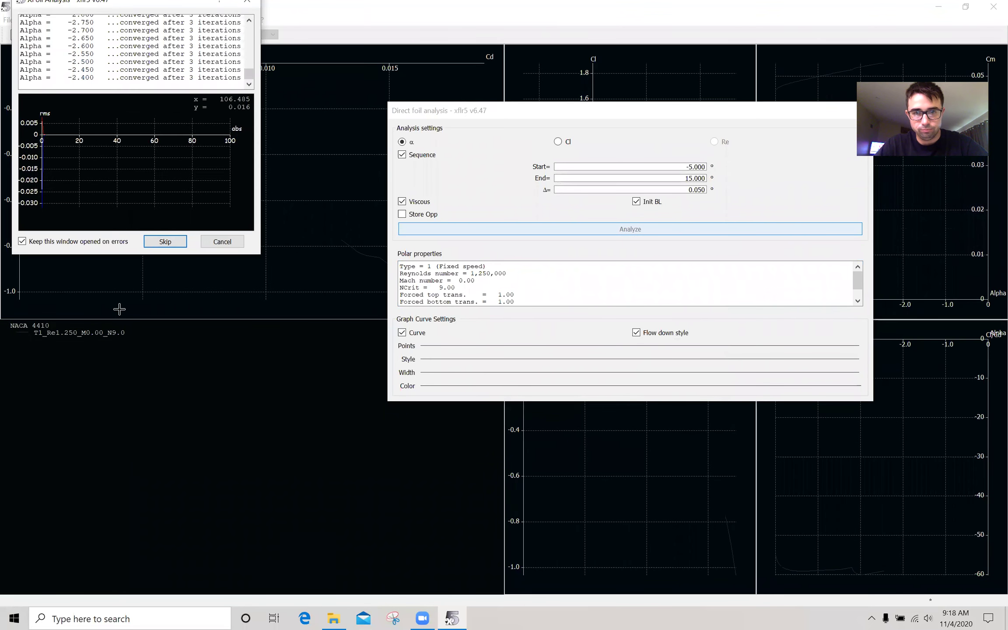
pyautogui.moveTo(518, 112); pyautogui.dragTo(525, 325)
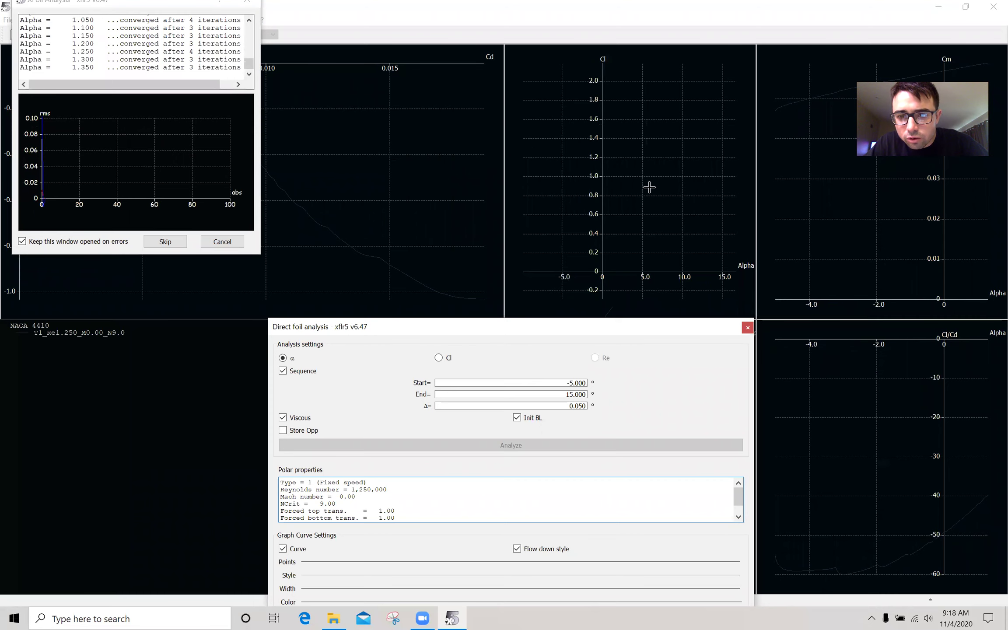
pyautogui.moveTo(655, 227); pyautogui.dragTo(662, 205)
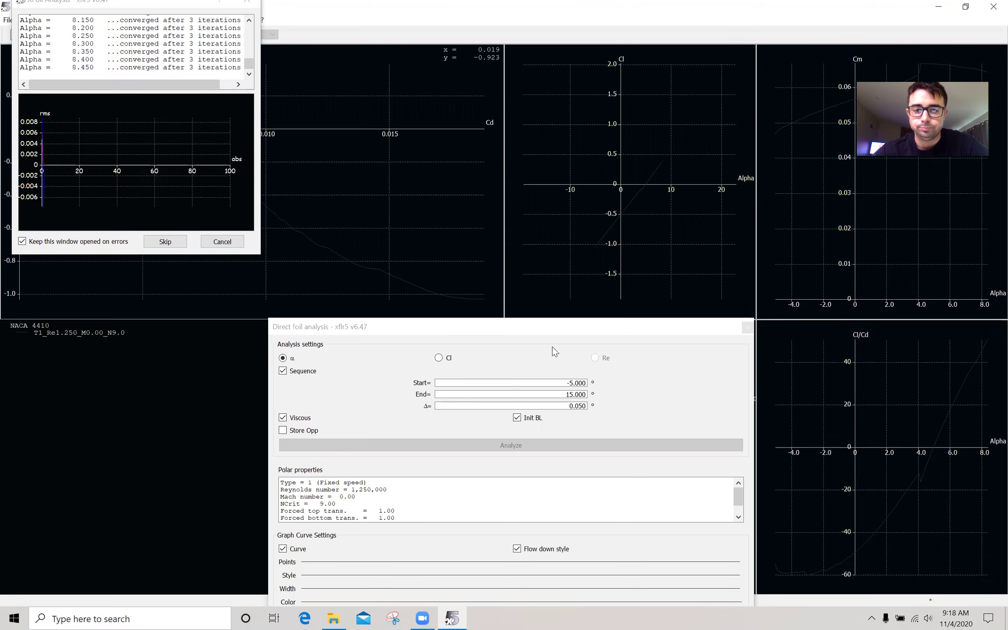
pyautogui.click(541, 331)
pyautogui.moveTo(542, 263); pyautogui.dragTo(544, 264)
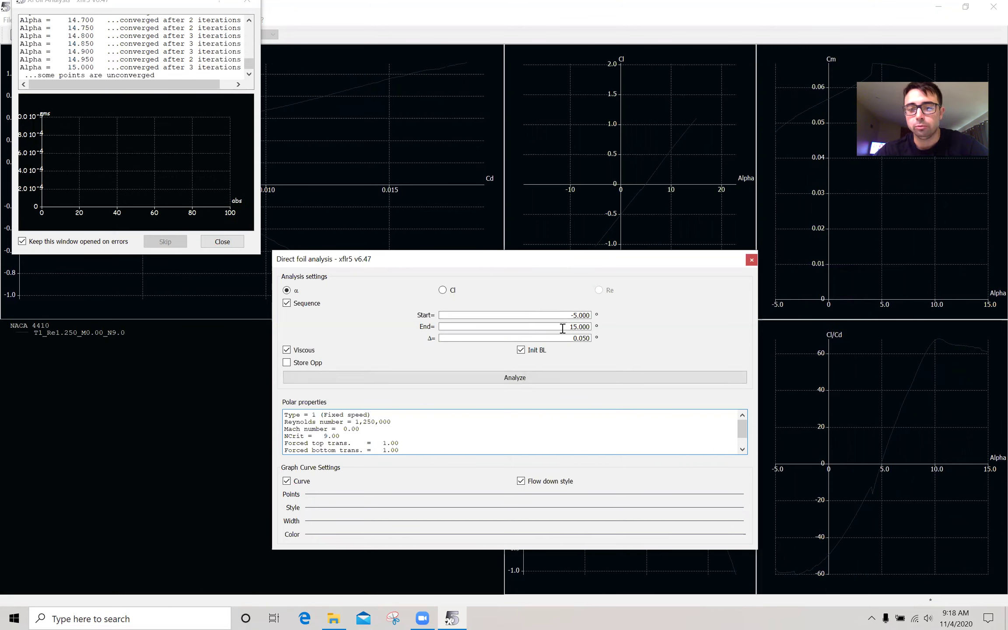
pyautogui.click(751, 261)
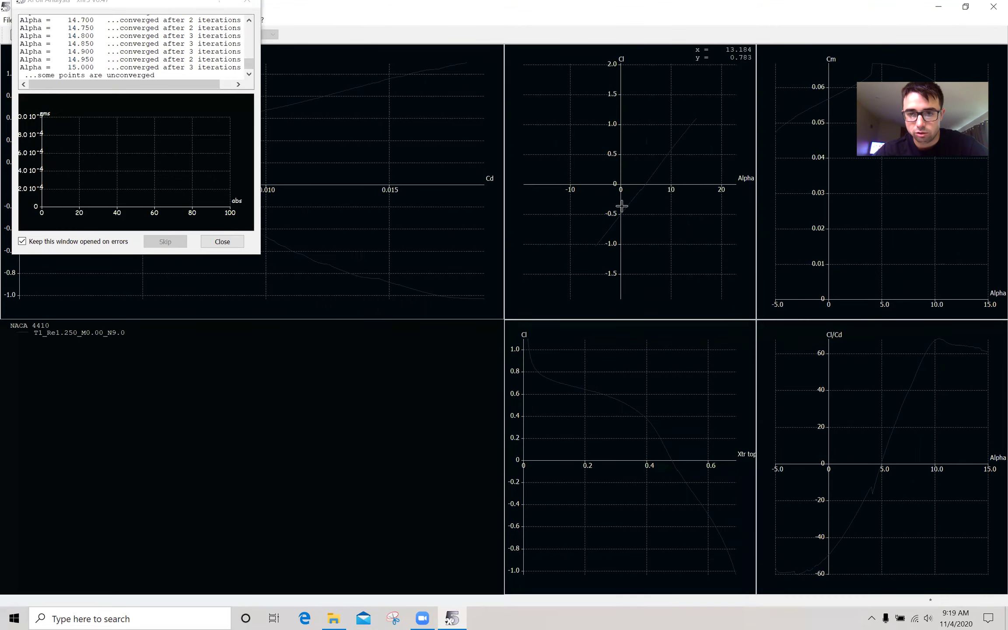
pyautogui.rightClick(658, 126)
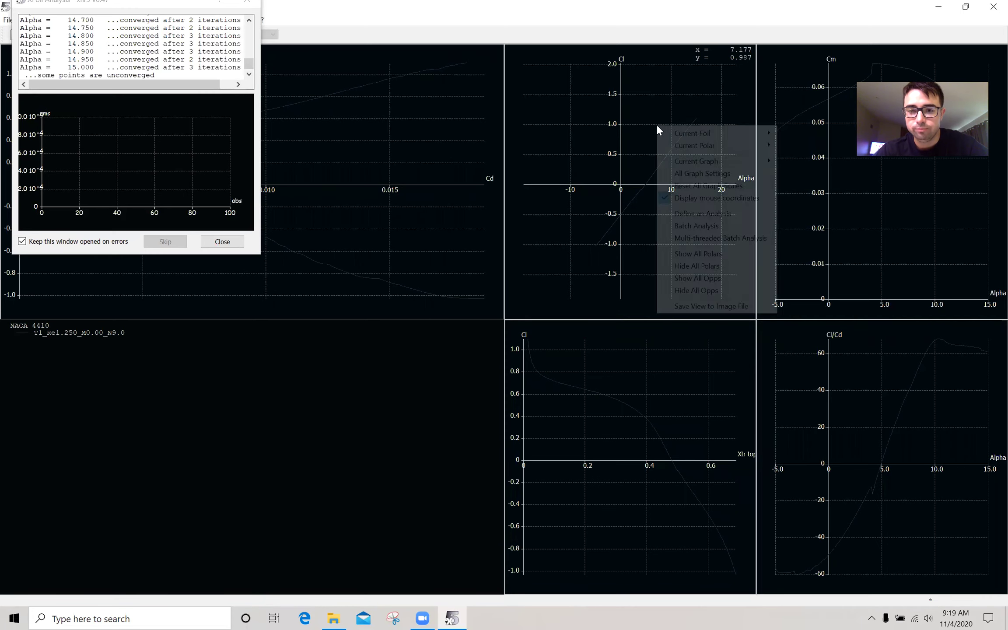
pyautogui.moveTo(712, 162)
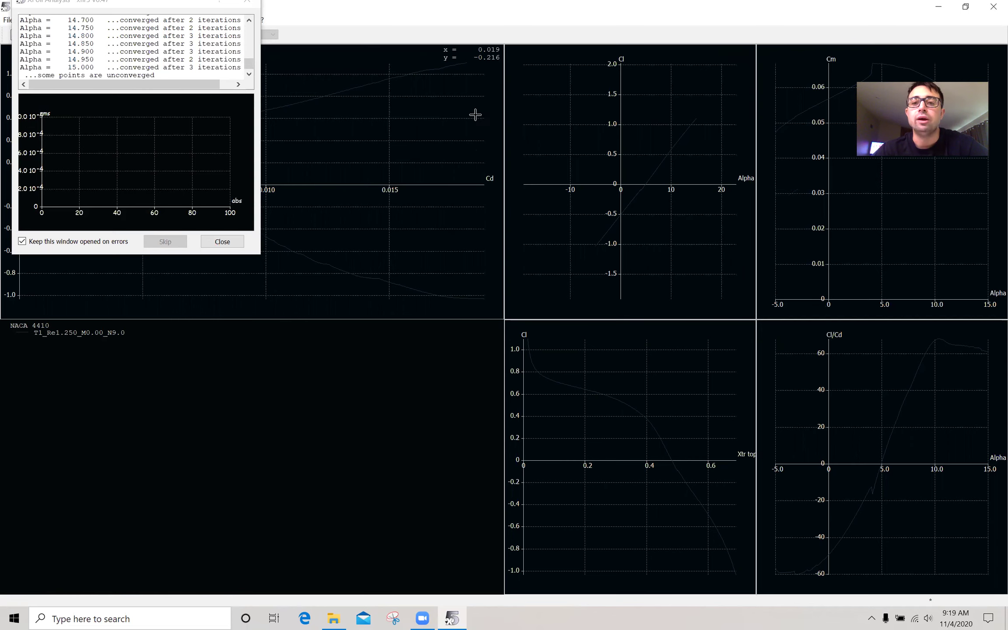
# Step: Switch to Excel by opening the Project 3 Bonus workbook from the desktop, and autofit columns B and E
pyautogui.click(938, 6)
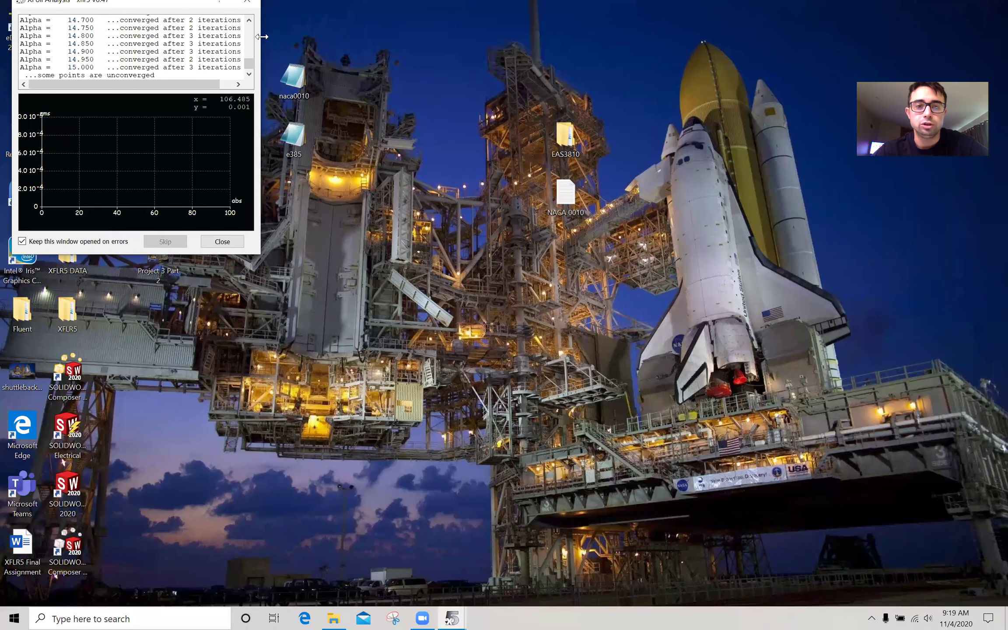
pyautogui.click(247, 2)
pyautogui.doubleClick(126, 155)
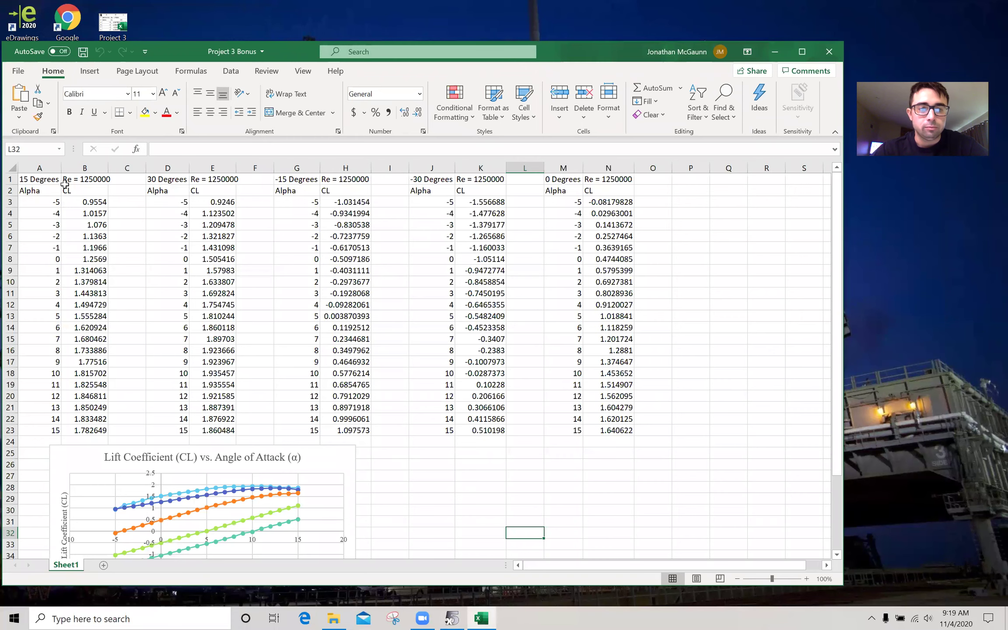
pyautogui.doubleClick(108, 168)
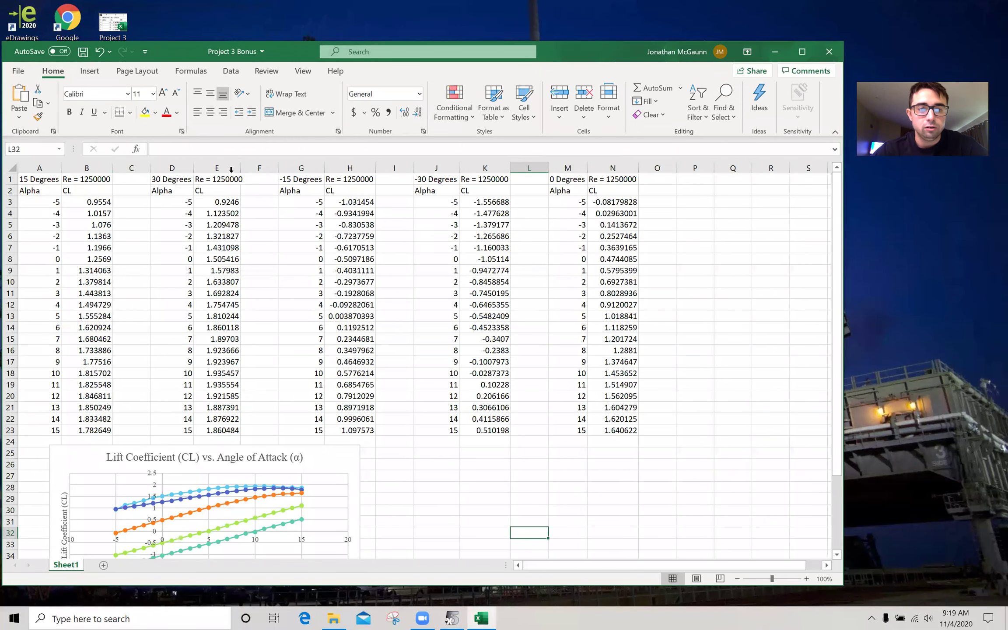
pyautogui.doubleClick(240, 168)
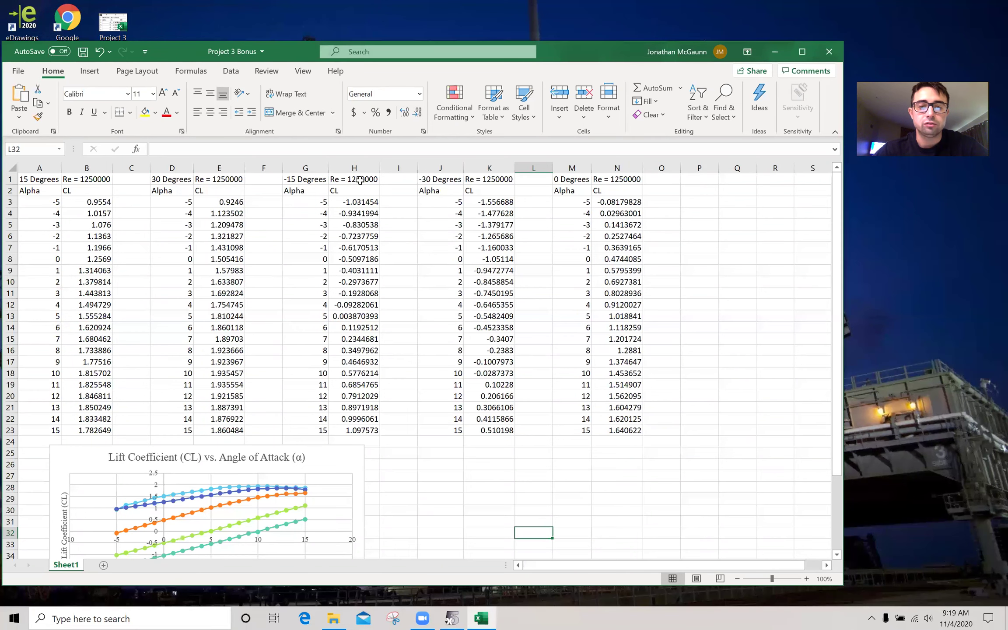
# Step: Examine the Lift Coefficient vs. Angle of Attack chart and the data tables for the five flap angles
pyautogui.scroll(-3, 187, 423)
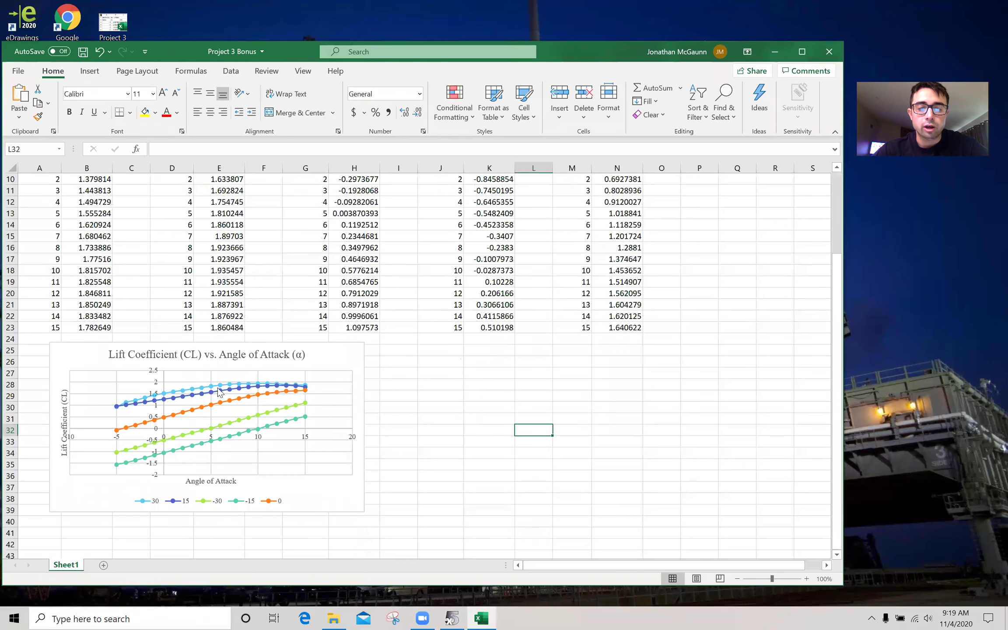
pyautogui.scroll(-1, 157, 396)
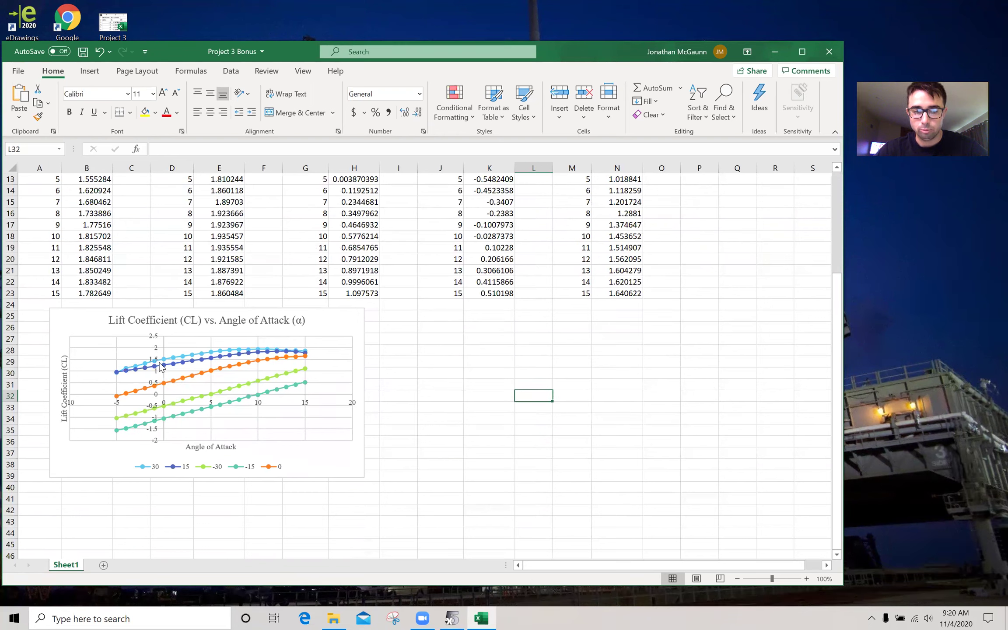
pyautogui.moveTo(162, 357)
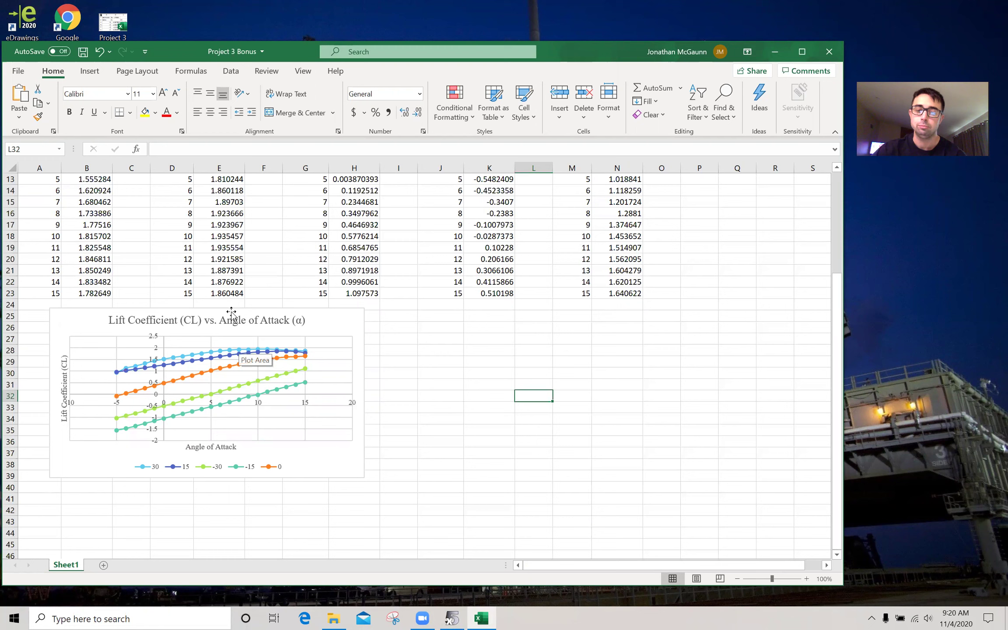
pyautogui.scroll(4, 345, 338)
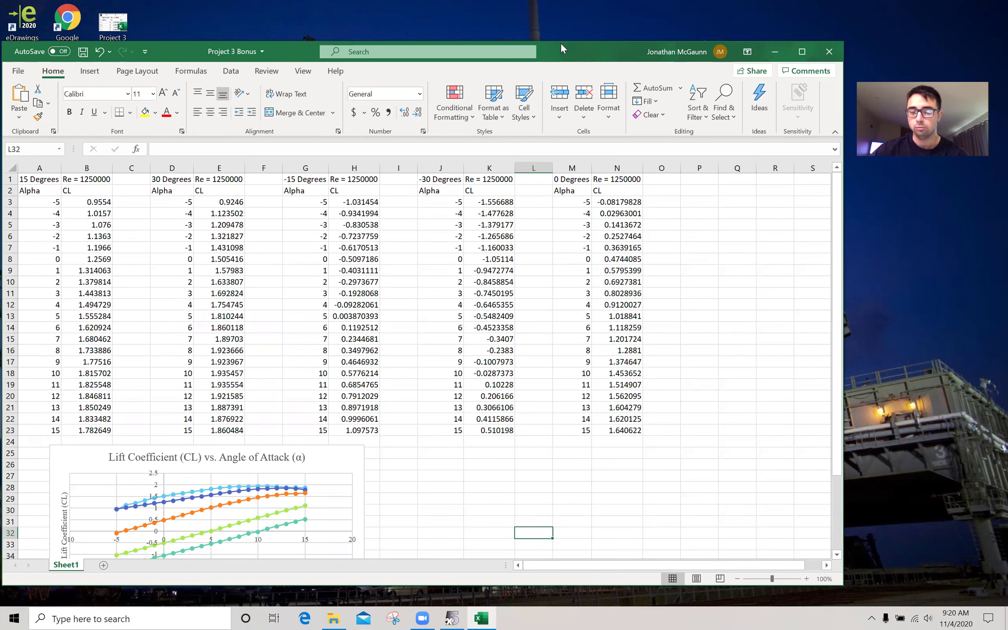
pyautogui.moveTo(561, 43); pyautogui.dragTo(640, 25)
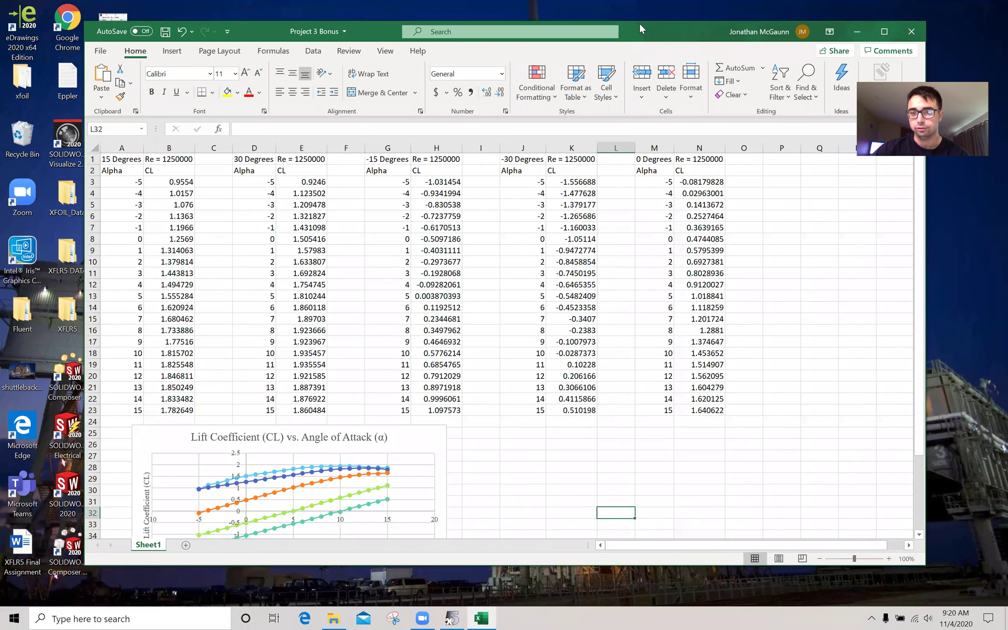